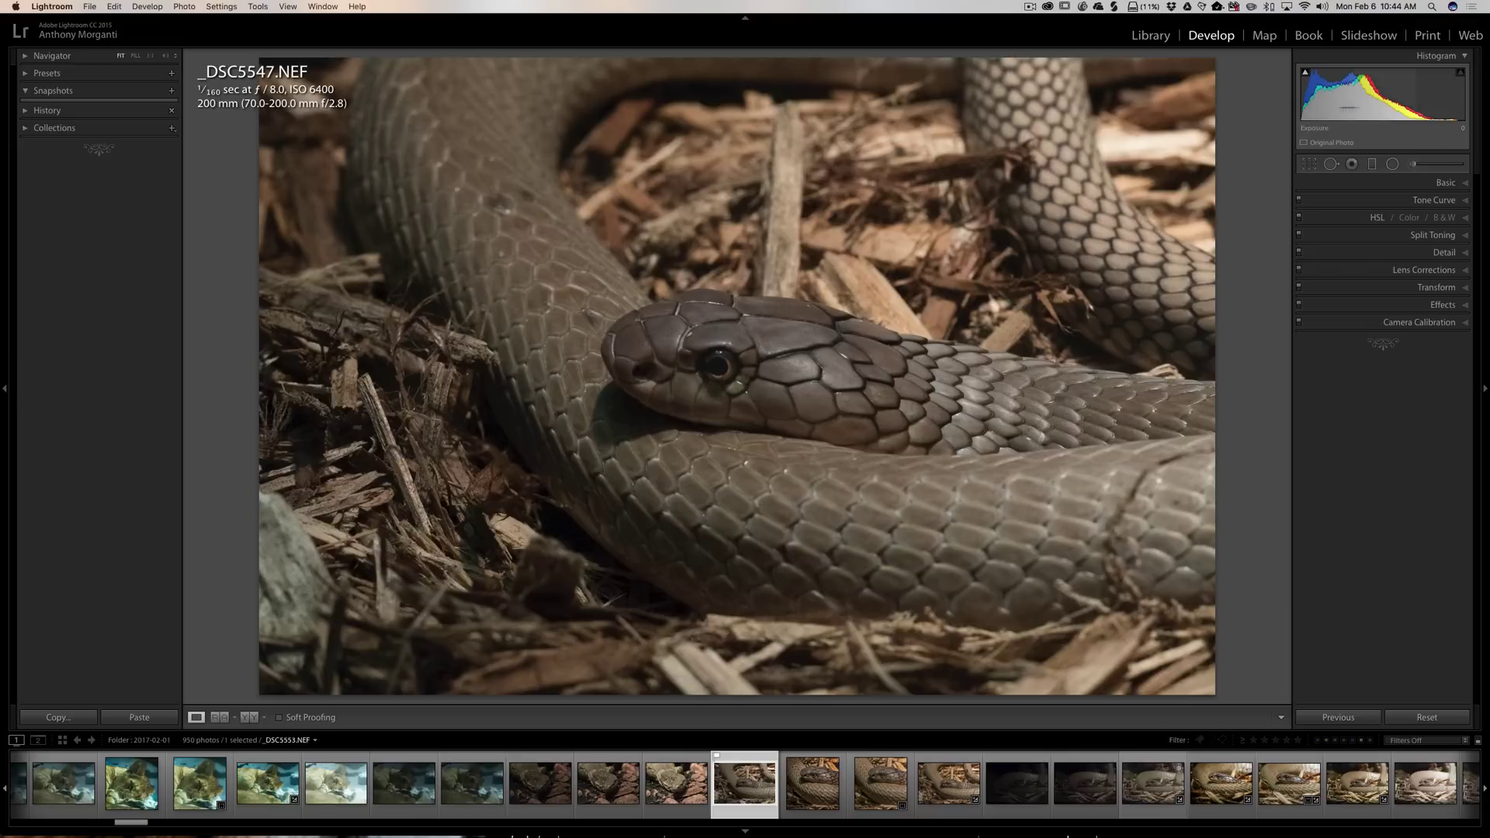
Step: Expand the Detail panel showing sharpening Amount 25, Radius 1.0 and Color noise 25
{"action": "left_click", "coordinate": [1430, 187]}
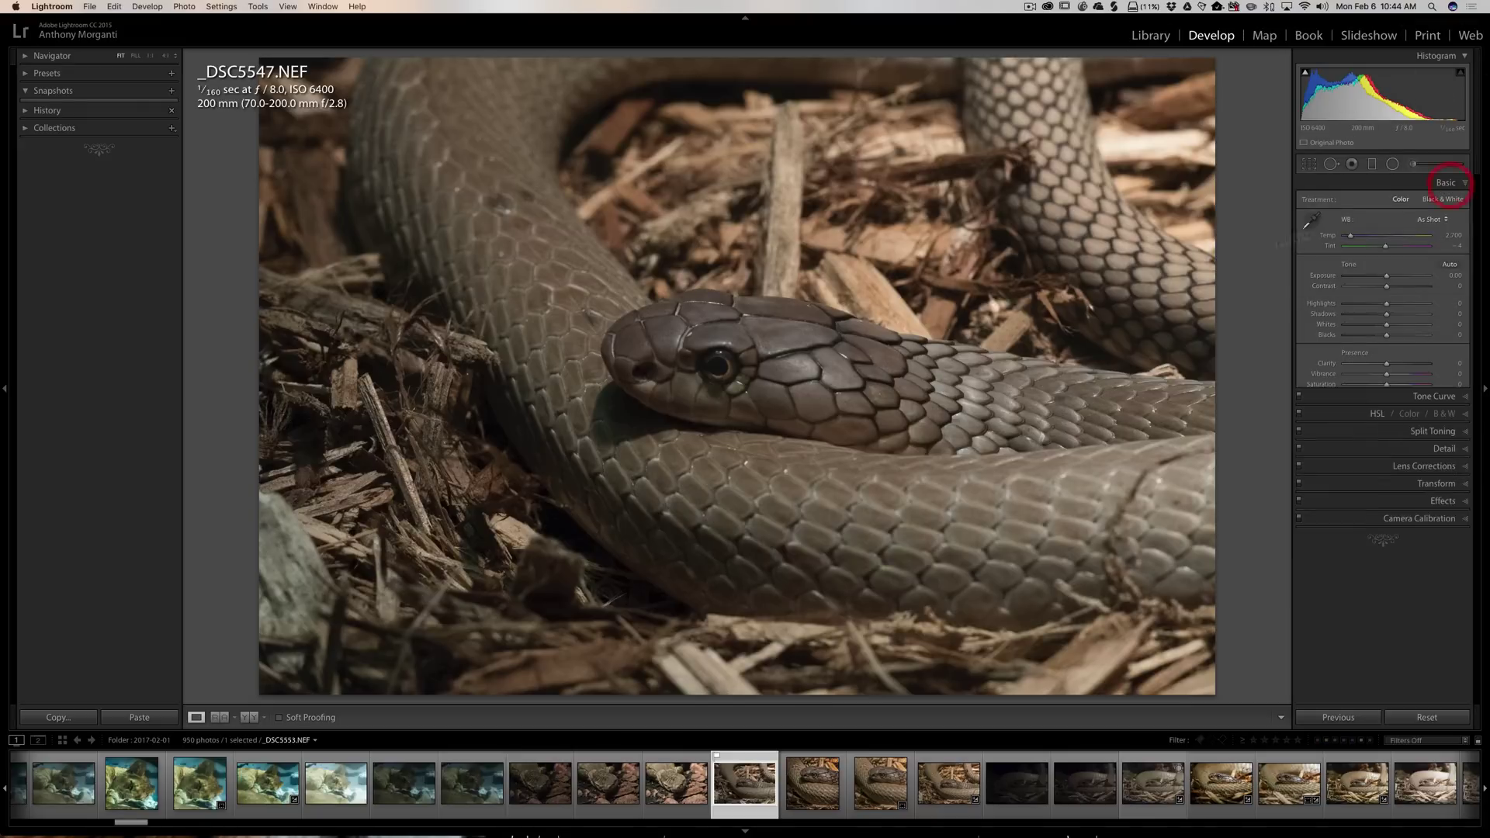
{"action": "left_click", "coordinate": [1437, 184]}
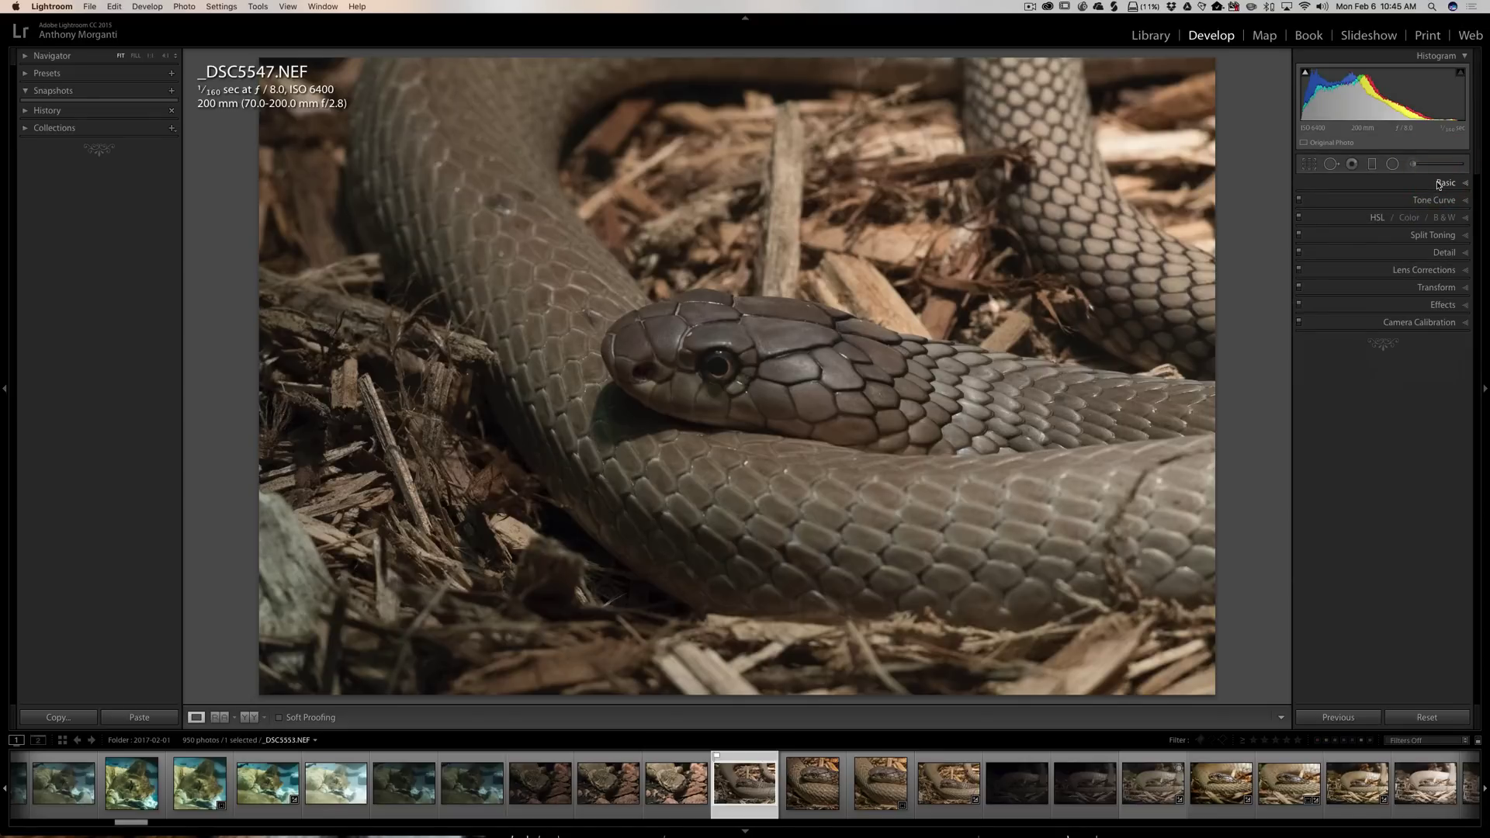
{"action": "left_click", "coordinate": [1426, 255]}
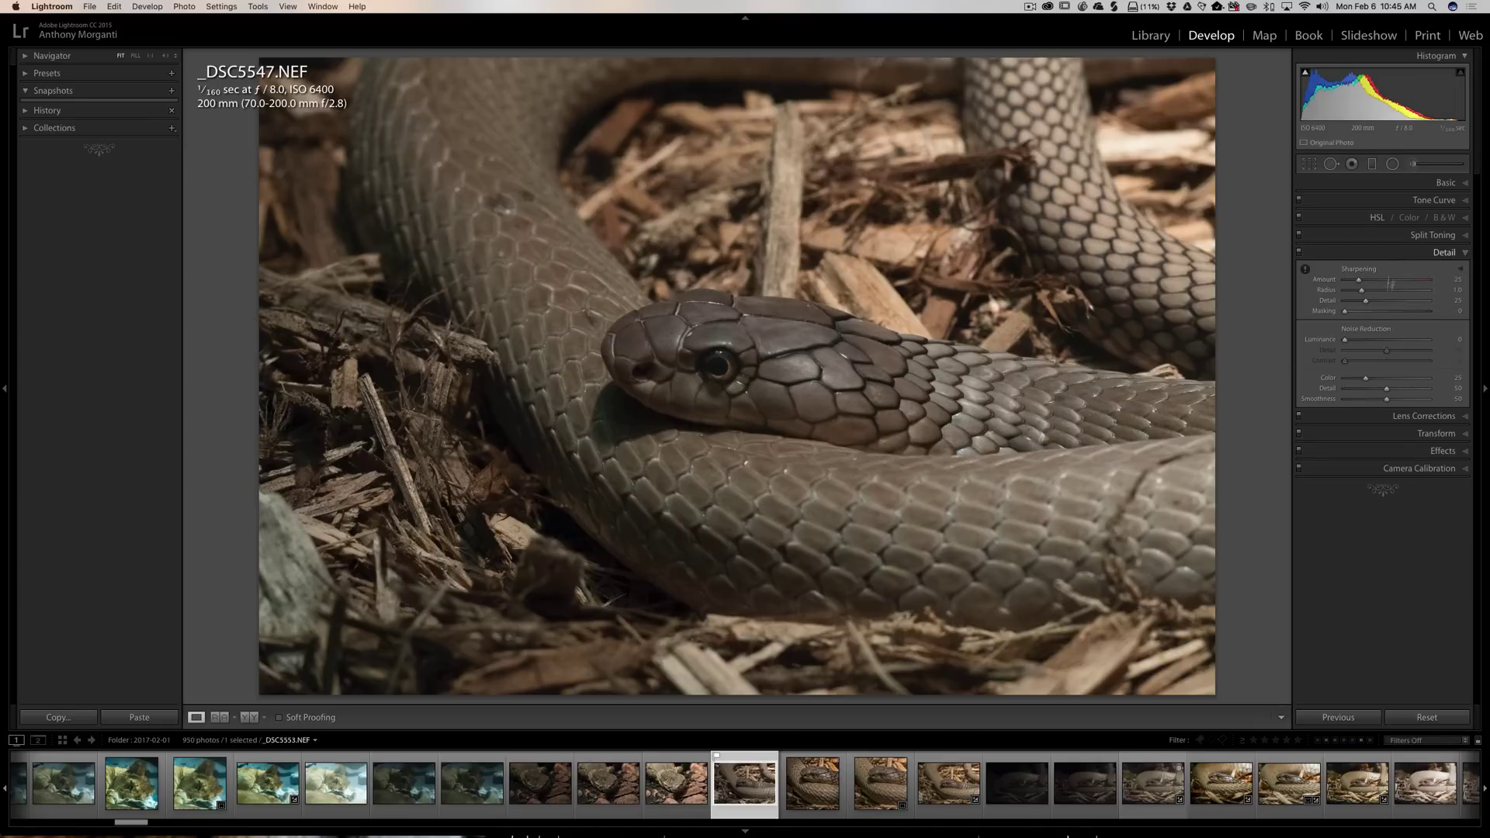
Step: Collapse the Detail and Basic panels so no Develop adjustment group is open
{"action": "left_click", "coordinate": [1412, 250]}
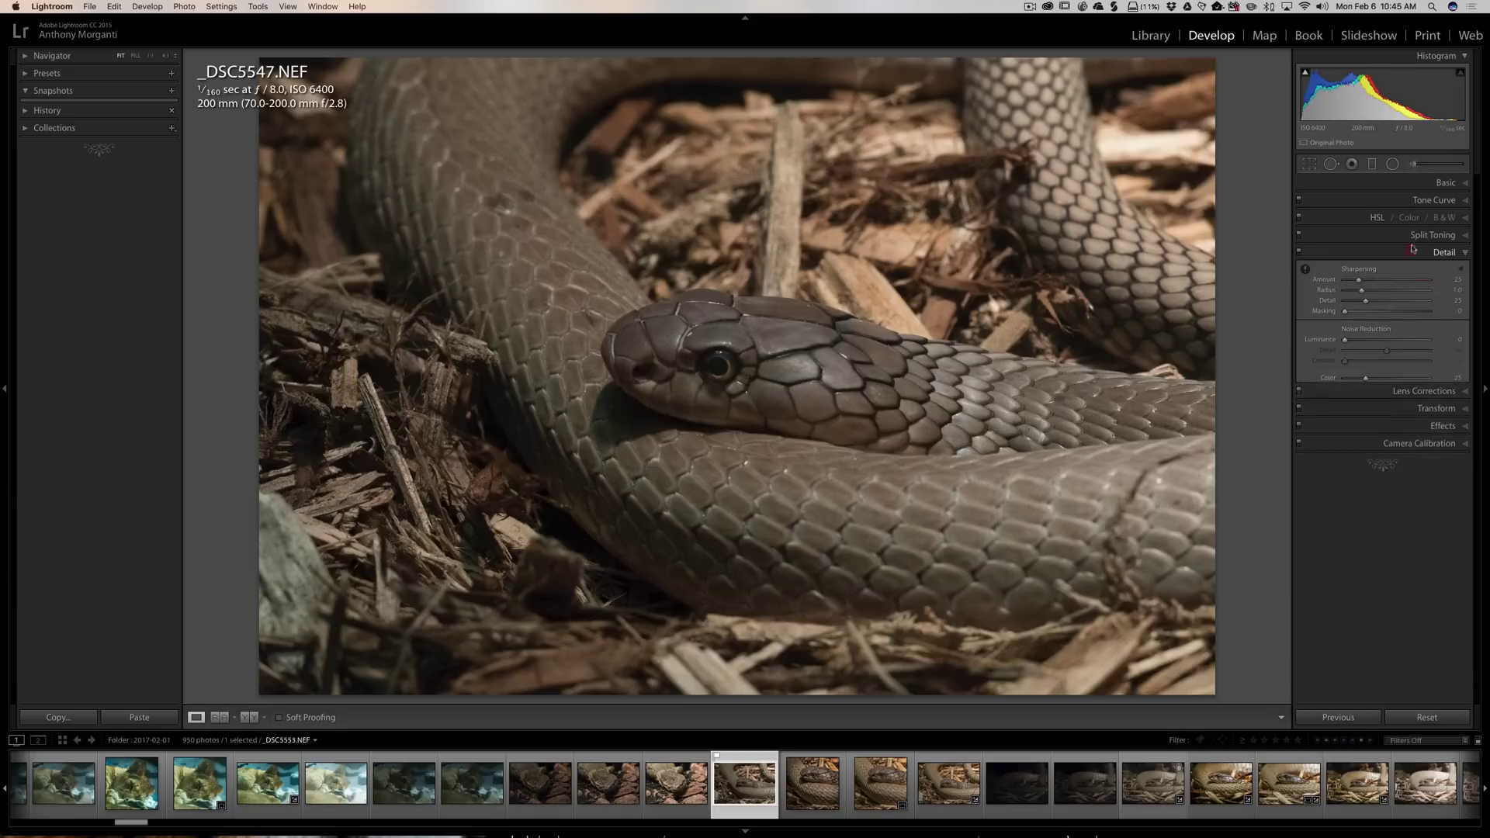
{"action": "left_click", "coordinate": [1430, 183]}
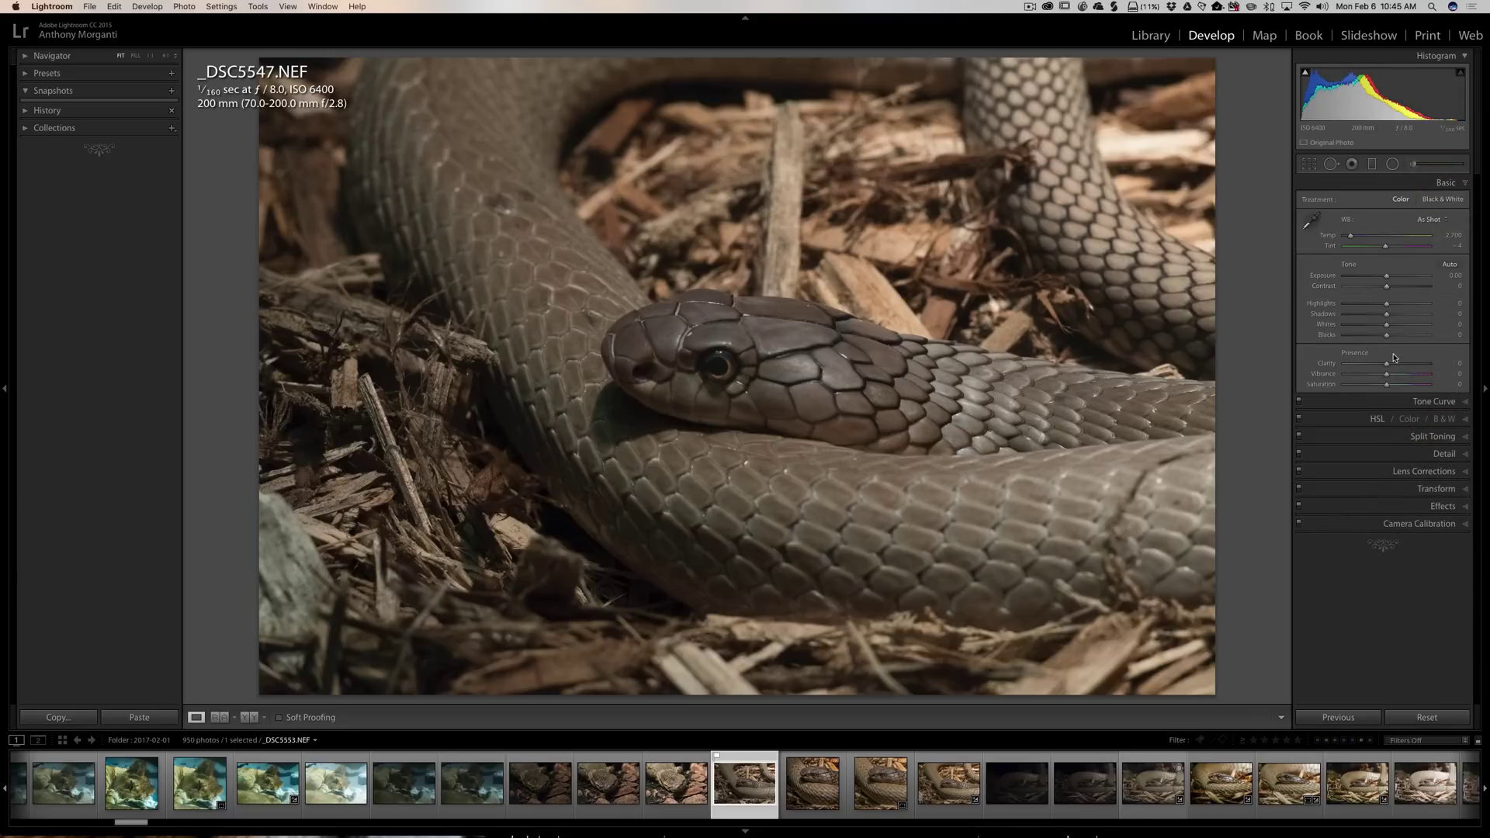
{"action": "left_click", "coordinate": [1422, 183]}
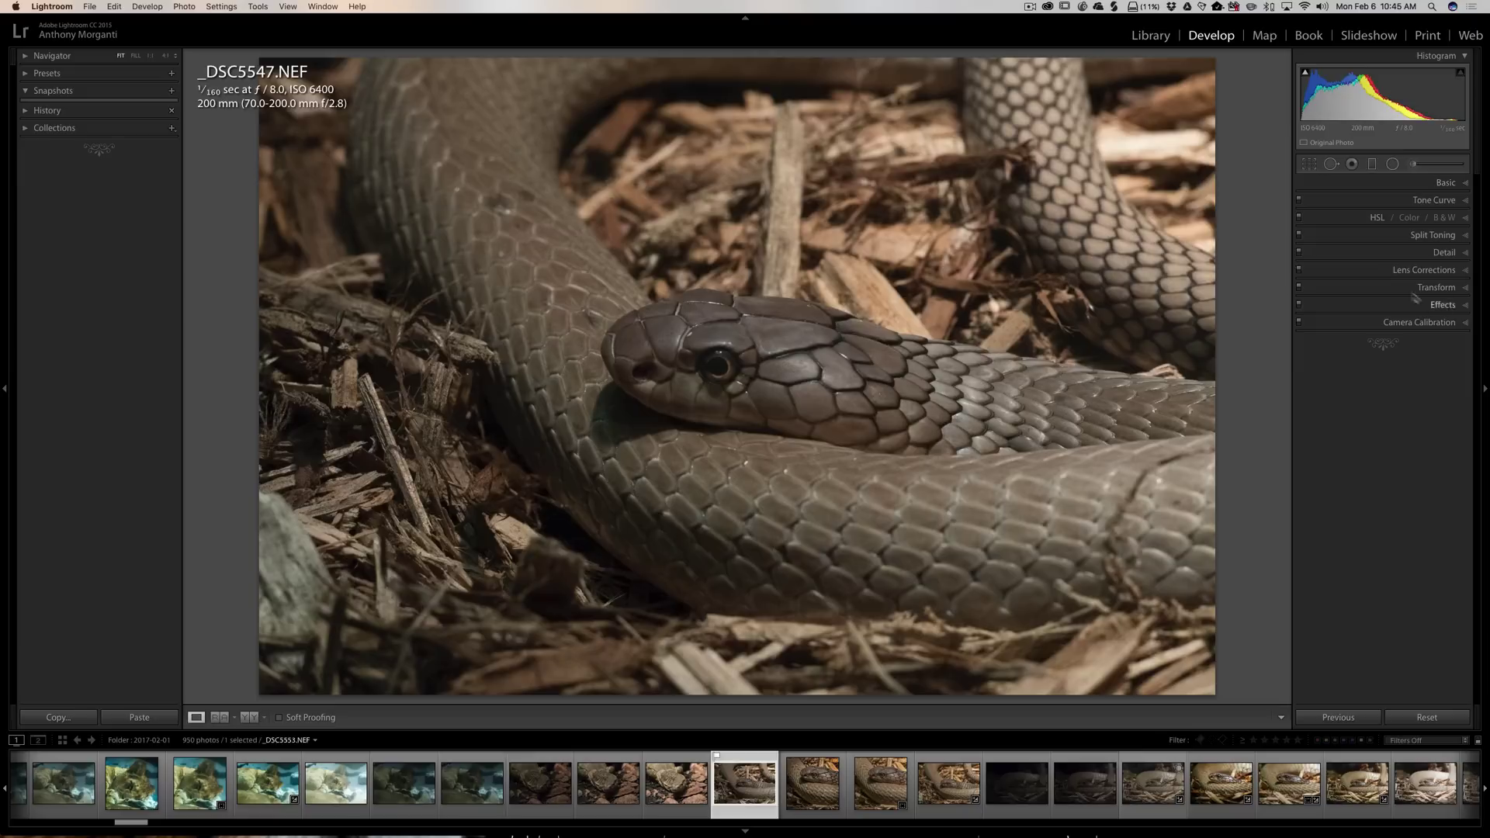
Step: Enable Remove Chromatic Aberration and Profile Corrections on the Lens Corrections Profile tab
{"action": "left_click", "coordinate": [1365, 270]}
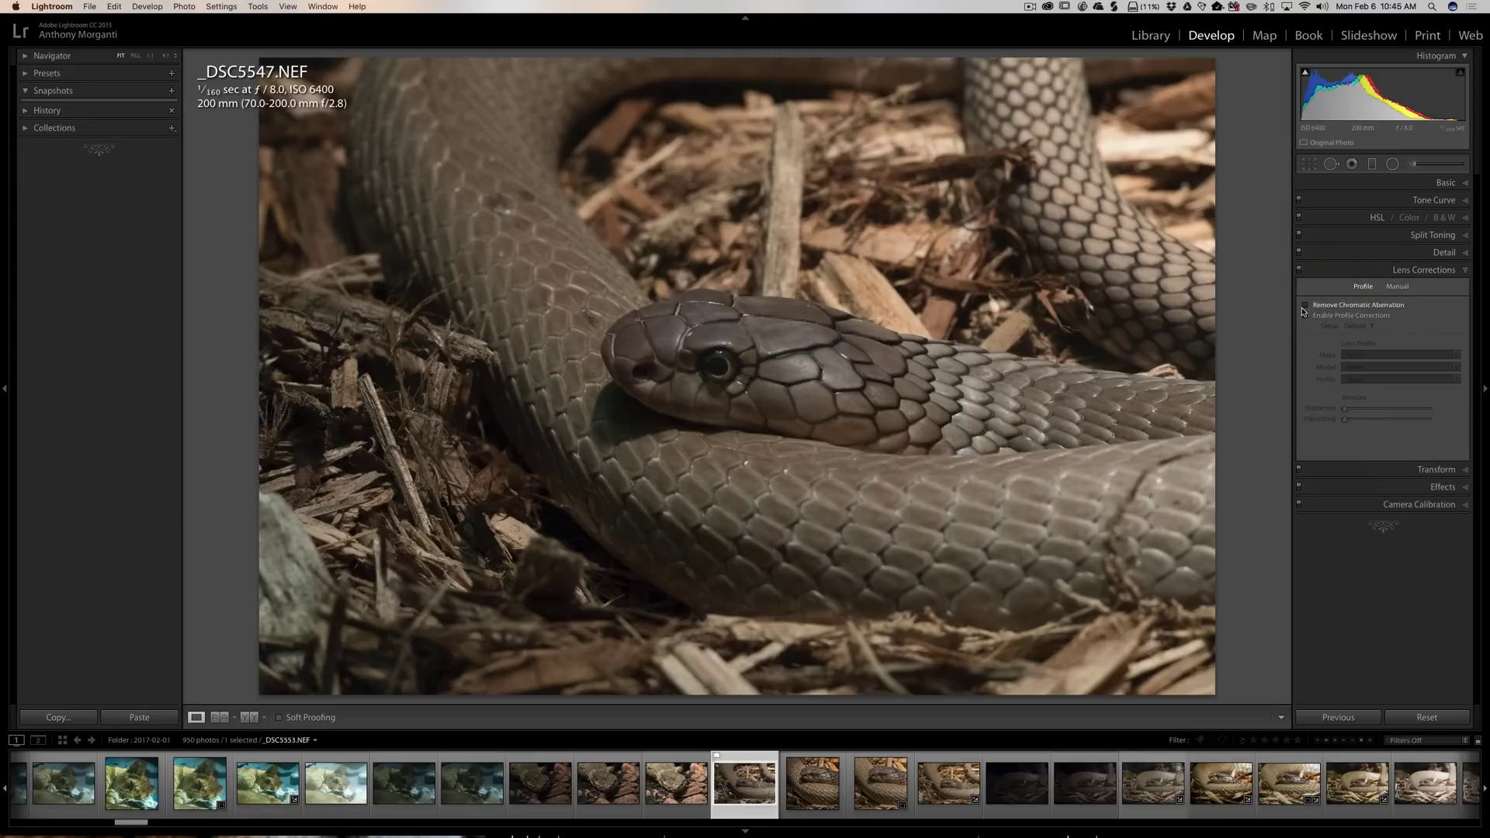
{"action": "left_click", "coordinate": [1305, 305]}
{"action": "left_click", "coordinate": [1305, 315]}
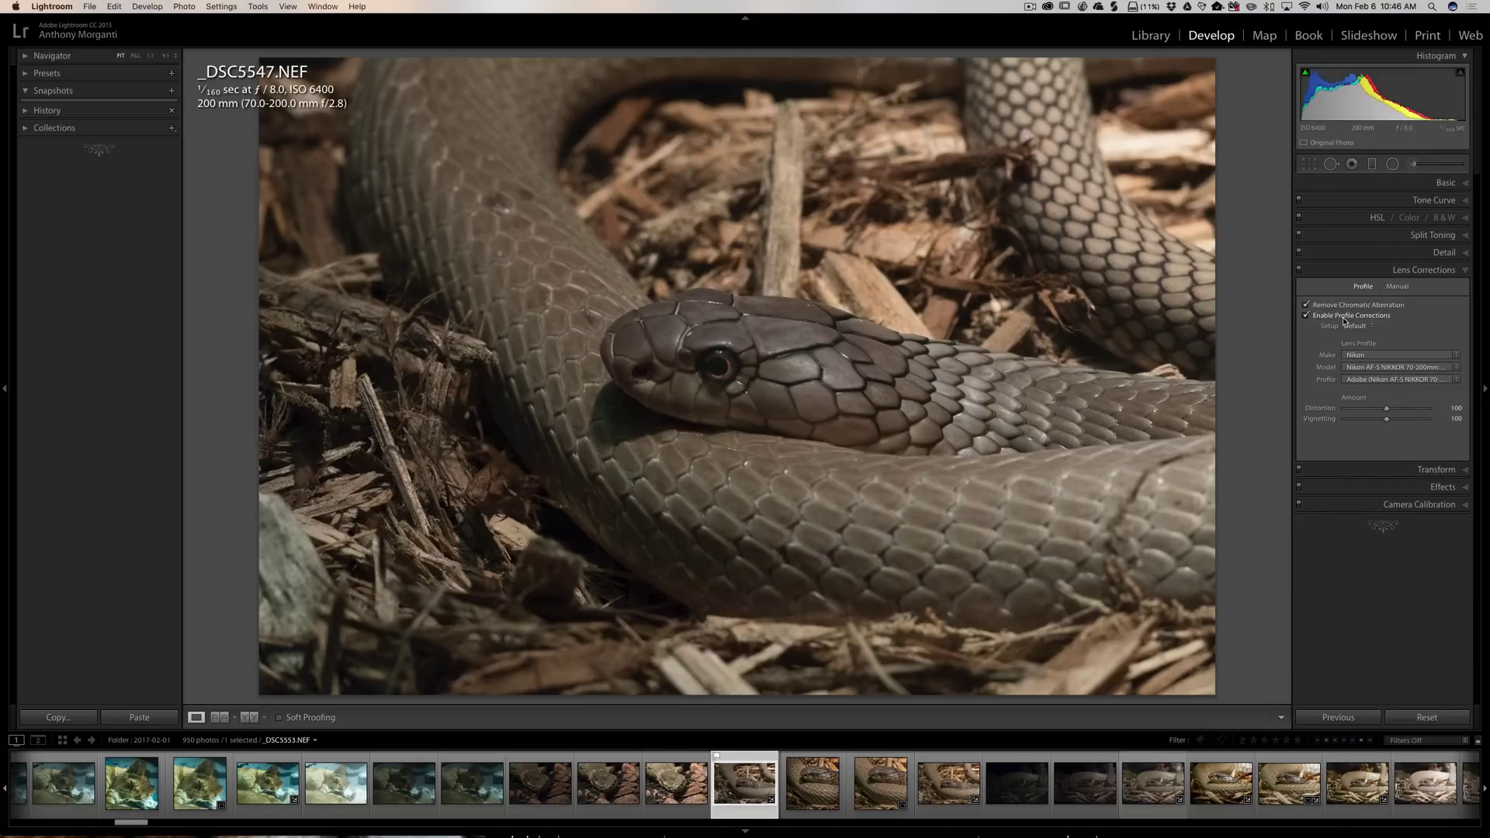
Step: Set Sharpening Amount to 0, then collapse the Detail and Lens Corrections panels
{"action": "left_click", "coordinate": [1418, 253]}
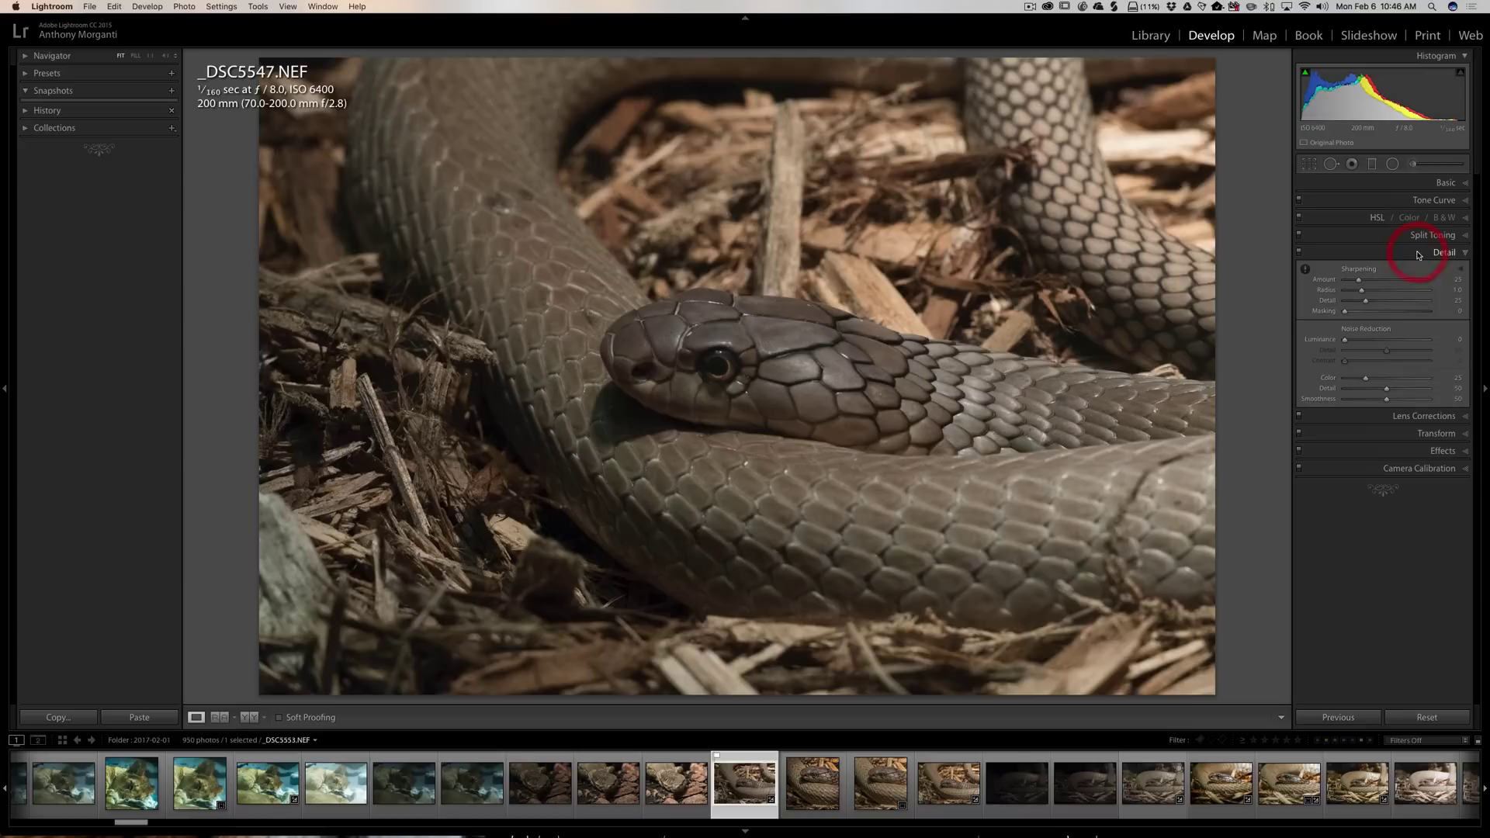
{"action": "left_click_drag", "start_coordinate": [1345, 275], "coordinate": [1317, 285]}
{"action": "left_click", "coordinate": [1433, 253]}
{"action": "left_click", "coordinate": [1430, 269]}
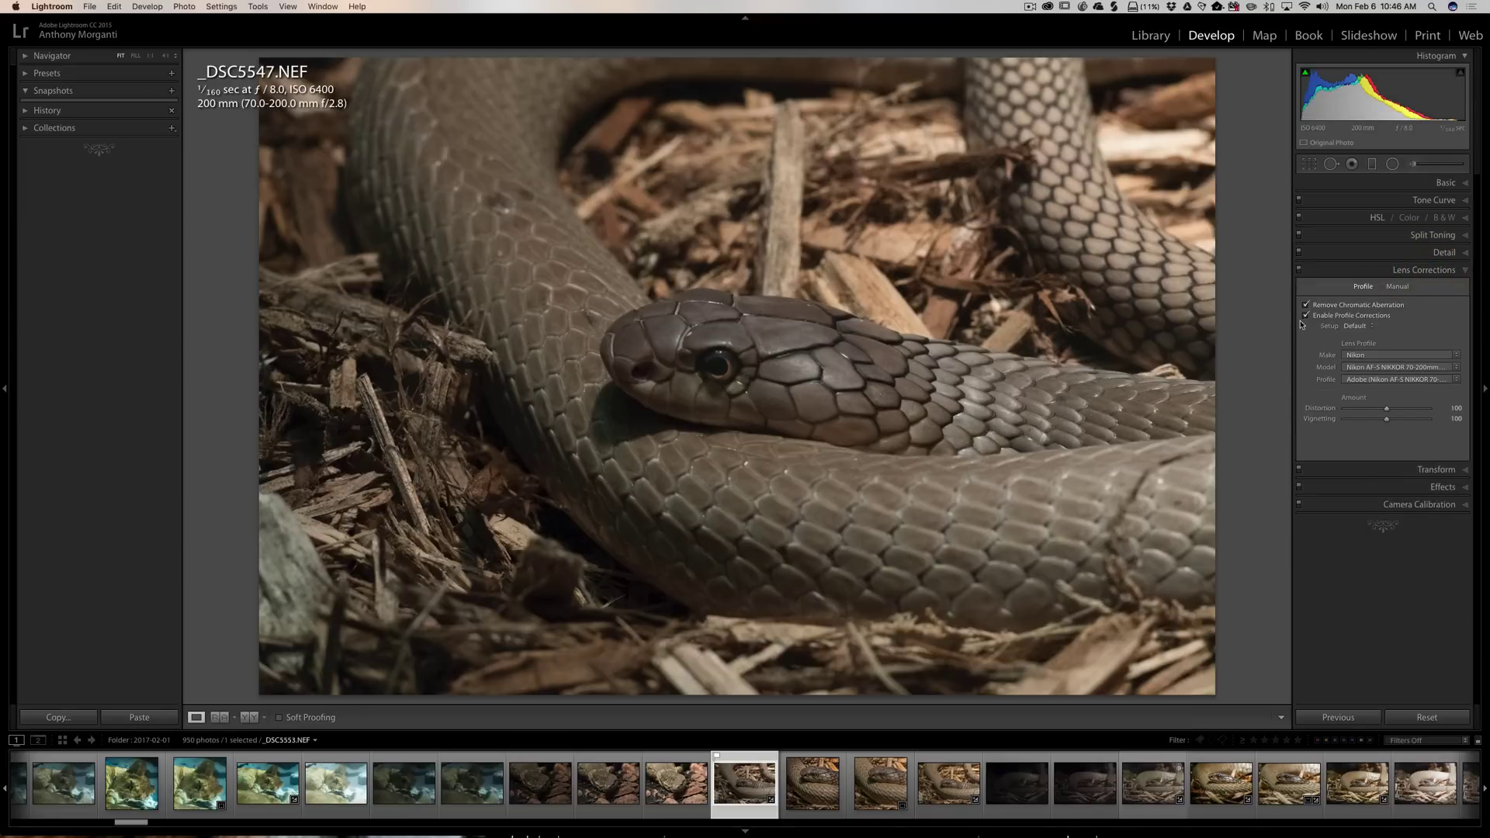
{"action": "left_click", "coordinate": [1380, 270]}
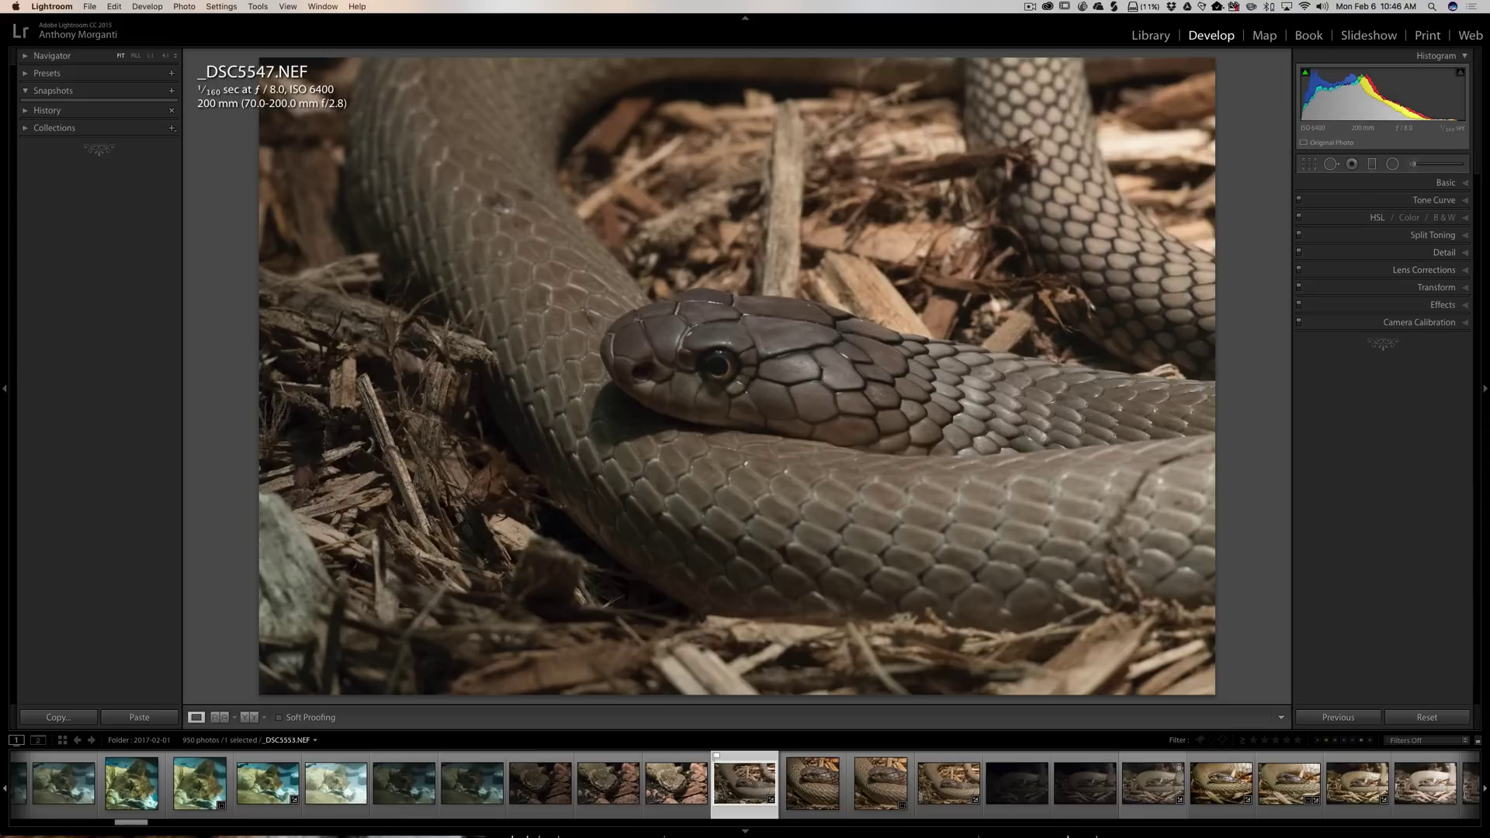
Step: Holding Option, choose Set Default... to bring up the Nikon D500 Develop defaults dialog
{"action": "left_click", "coordinate": [1436, 278]}
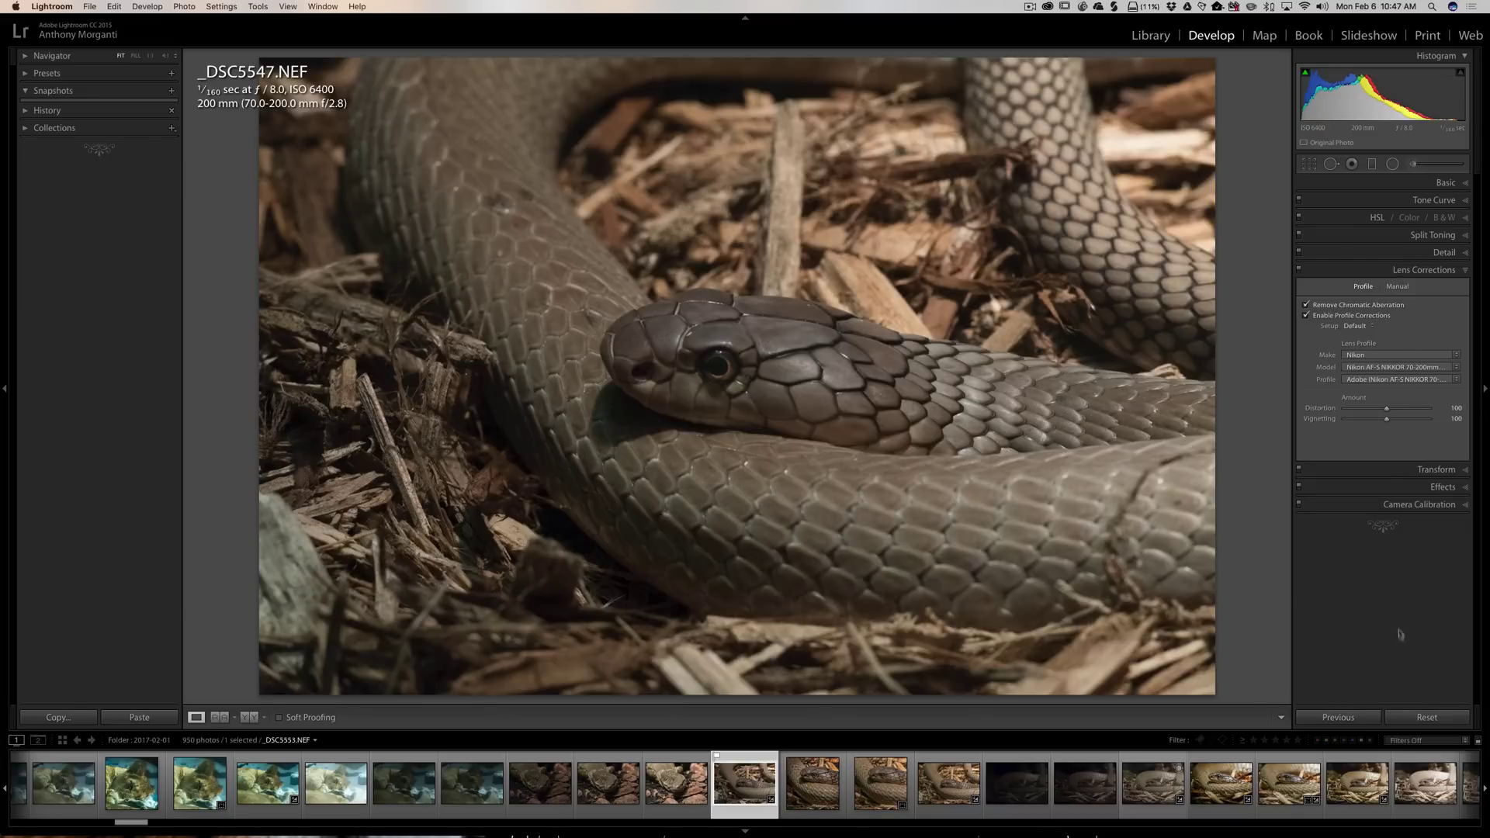
{"action": "key", "text": "alt"}
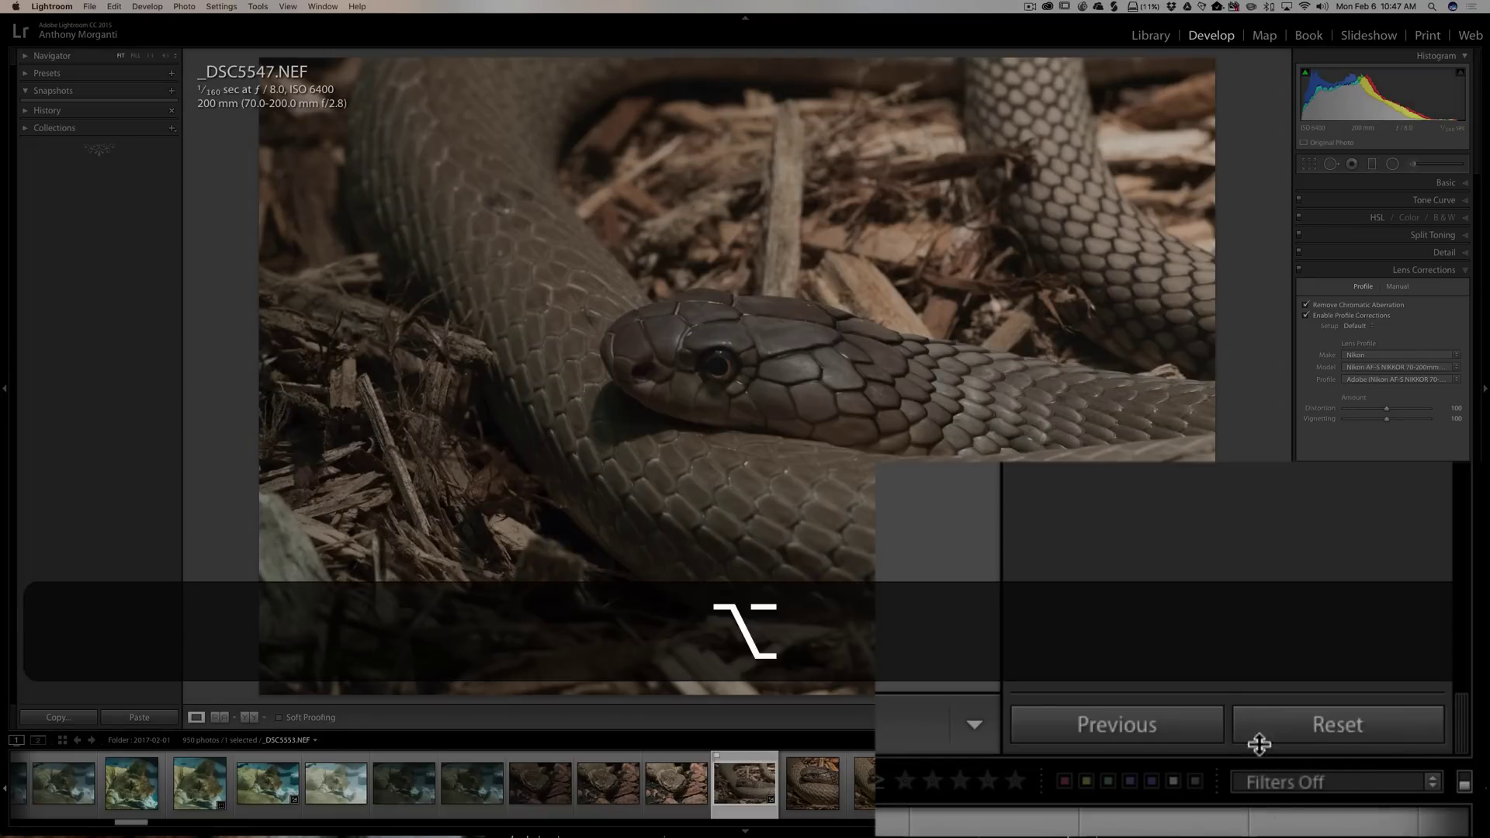
{"action": "key", "text": "alt"}
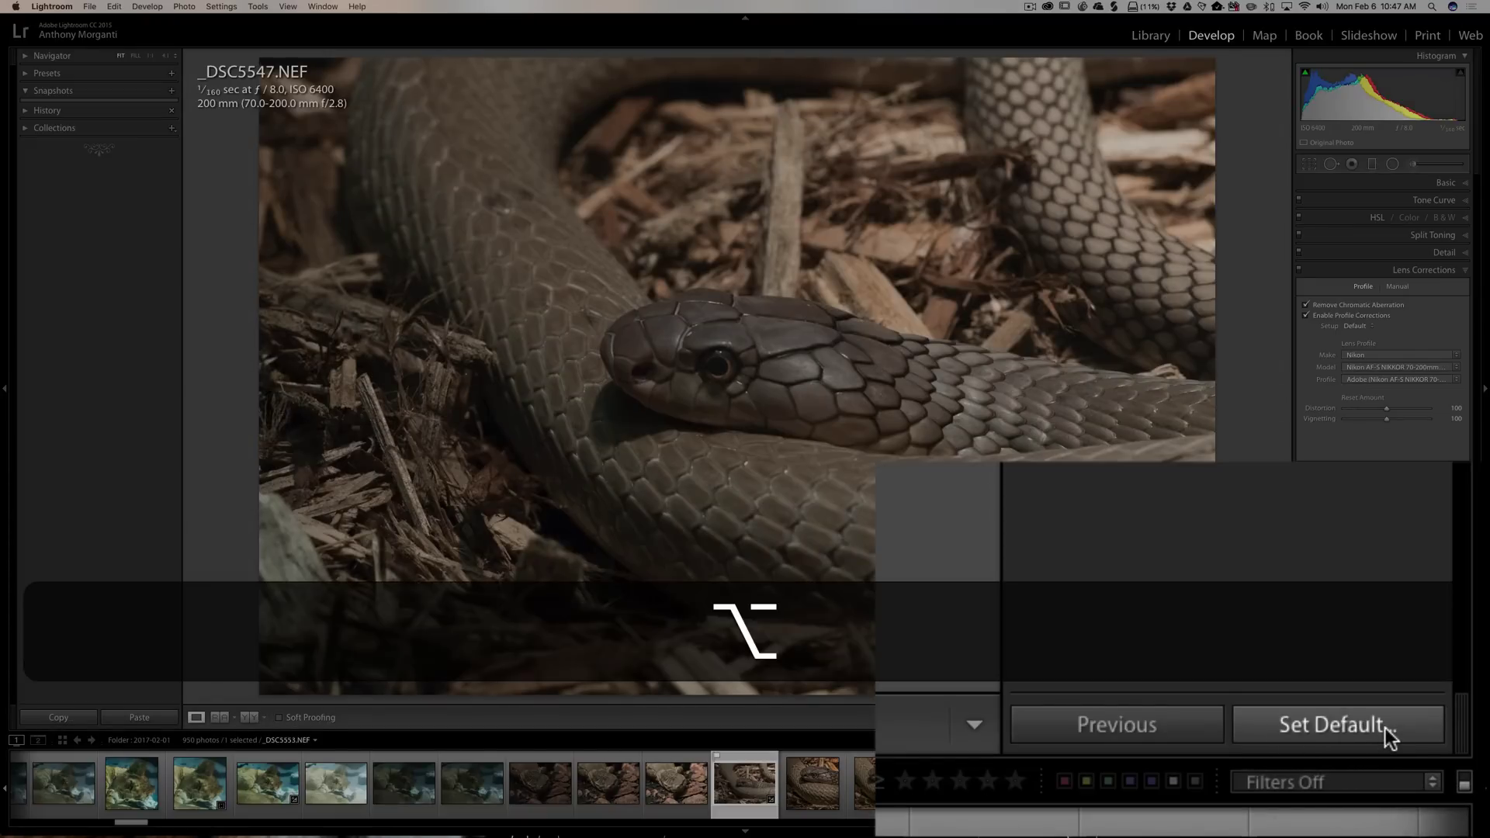
{"action": "left_click", "coordinate": [1299, 718], "text": "alt"}
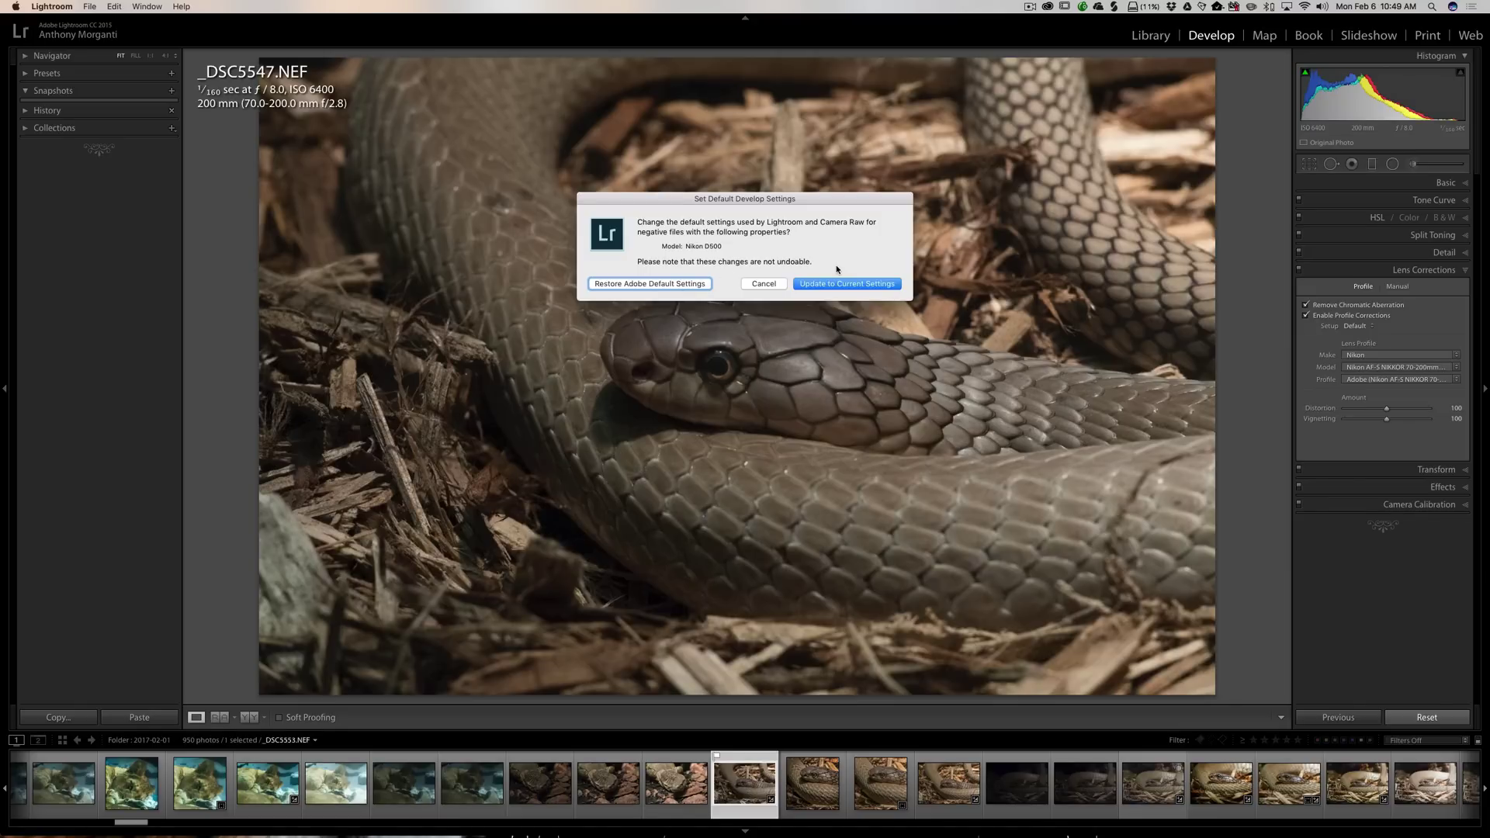
Step: Choose Update to Current Settings for the Nikon D500 raw defaults
{"action": "left_click", "coordinate": [829, 285]}
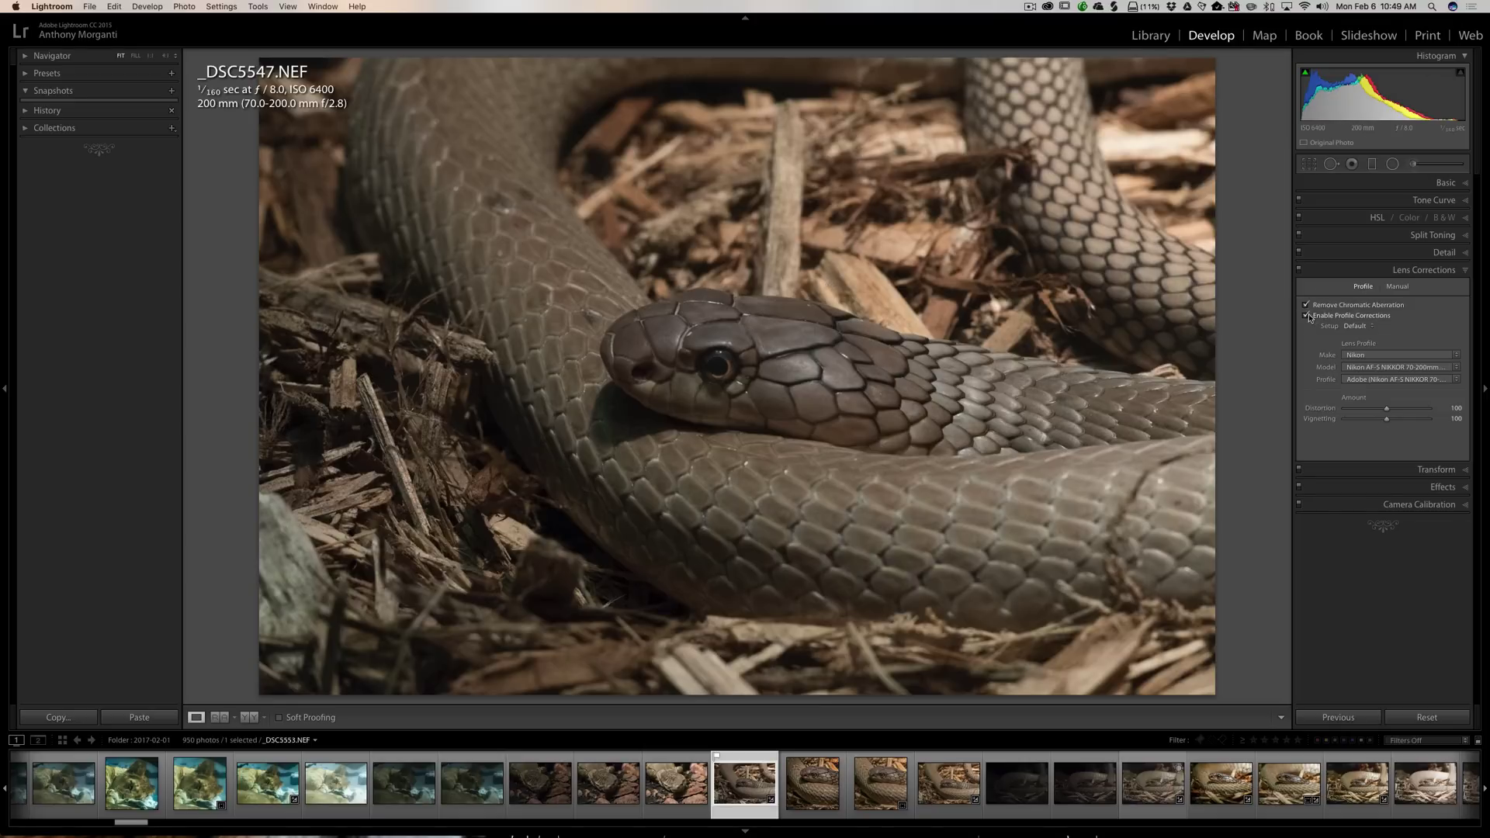
Step: Re-open Lens Corrections and switch to the lizard photo _DSC5530 in the filmstrip
{"action": "left_click", "coordinate": [1414, 256]}
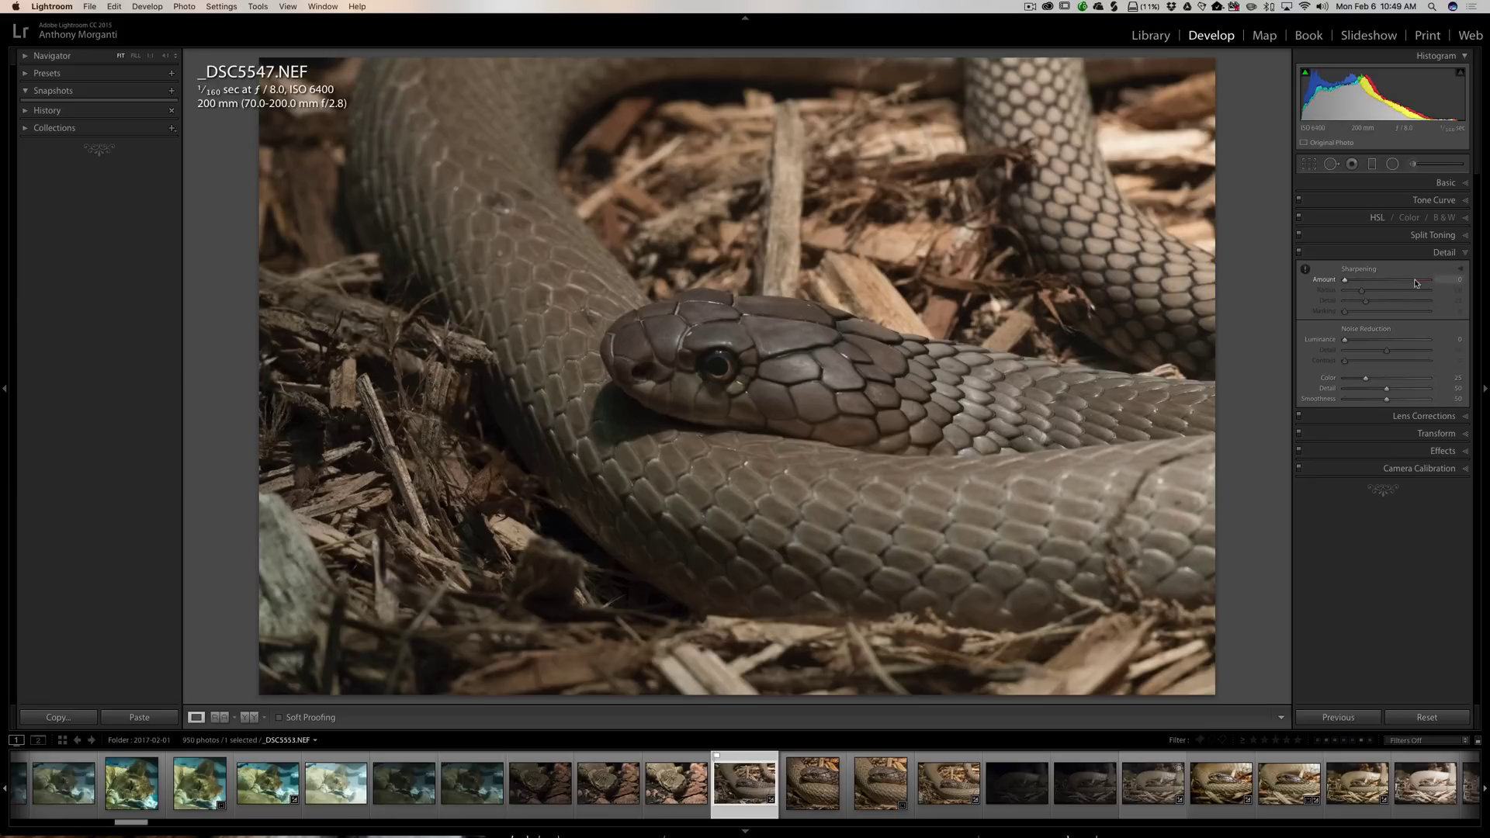
{"action": "left_click", "coordinate": [1368, 416]}
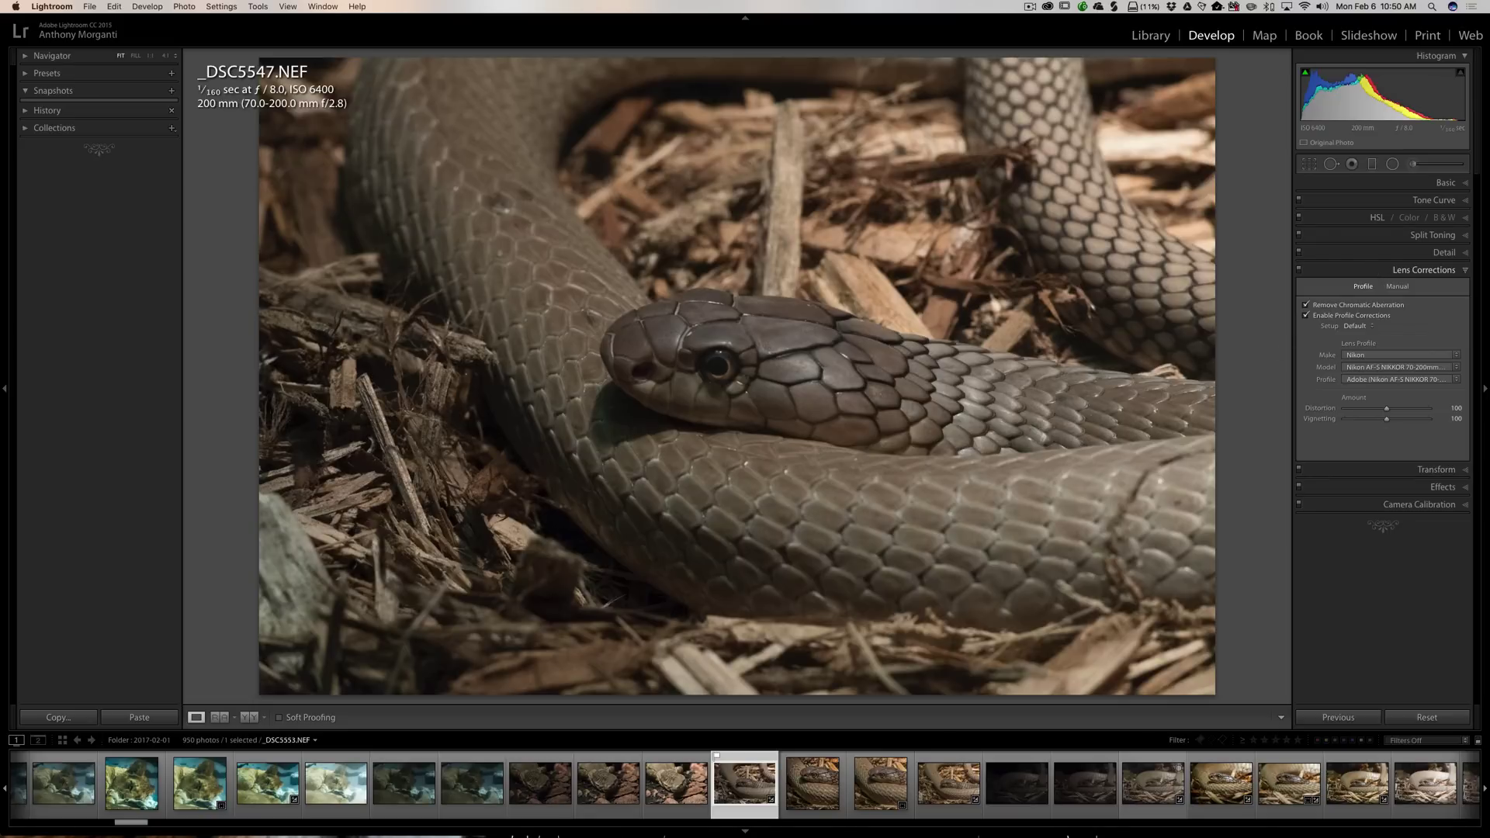
{"action": "left_click", "coordinate": [679, 791]}
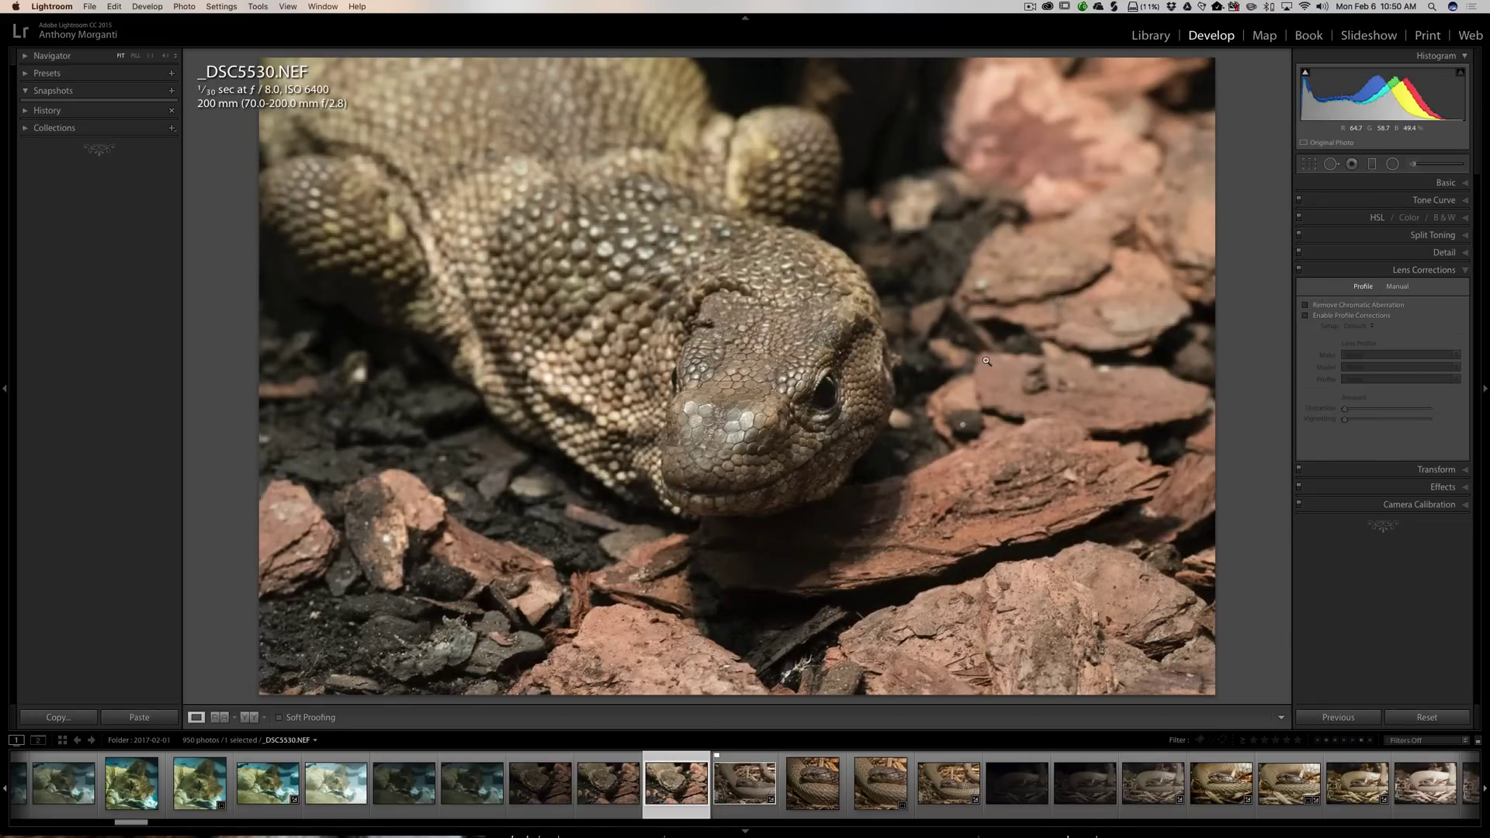
Step: Reset _DSC5530 to the new defaults and check its Detail and Lens Corrections settings
{"action": "left_click", "coordinate": [1428, 718]}
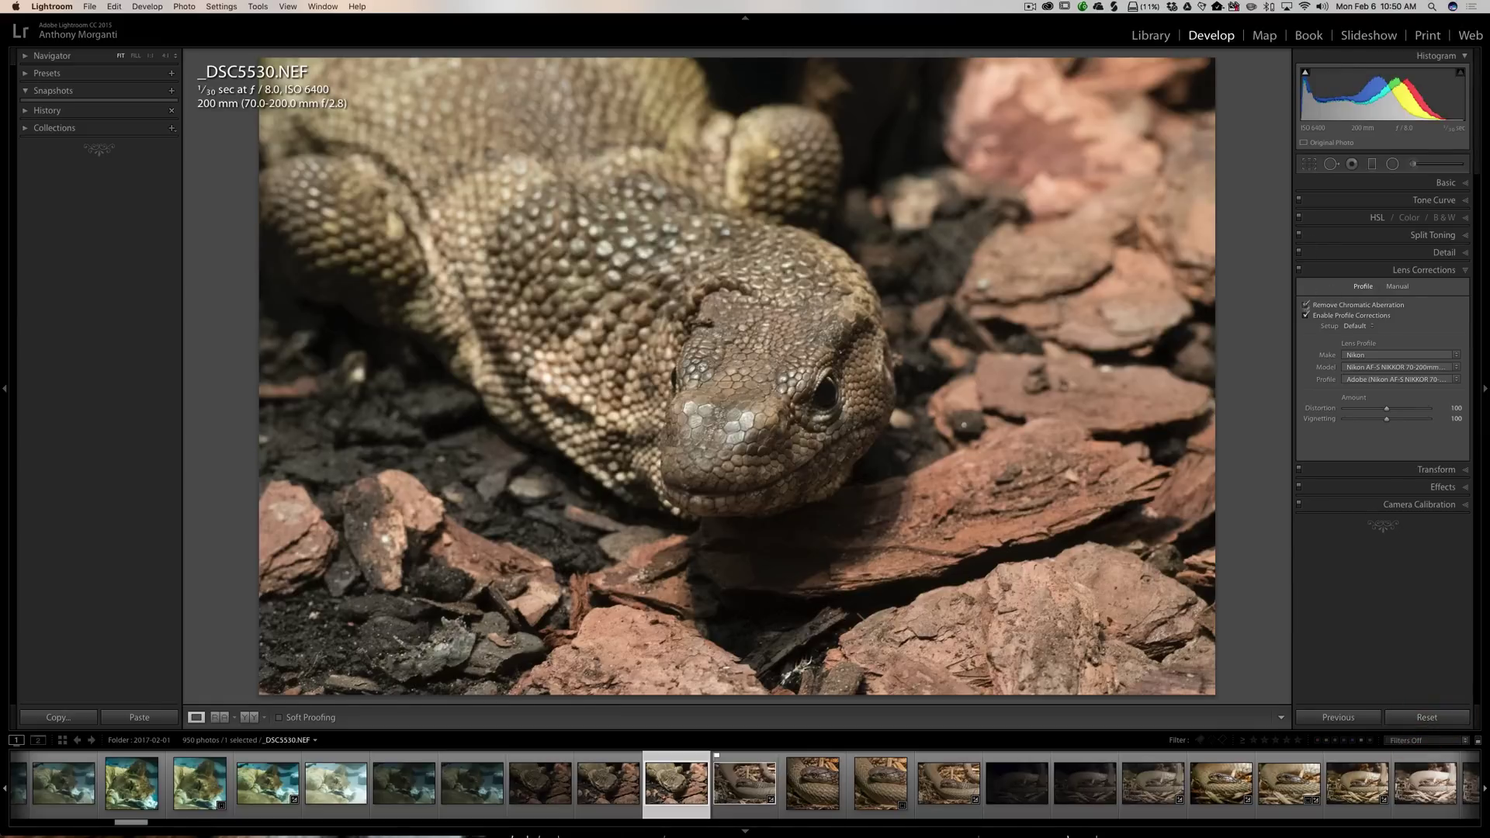
{"action": "left_click", "coordinate": [1404, 255]}
{"action": "left_click", "coordinate": [1377, 252]}
{"action": "left_click", "coordinate": [1370, 270]}
Step: Open Lightroom > Preferences and go to the General, then Presets tab
{"action": "left_click", "coordinate": [45, 7]}
{"action": "mouse_move", "coordinate": [111, 9]}
{"action": "mouse_move", "coordinate": [51, 7]}
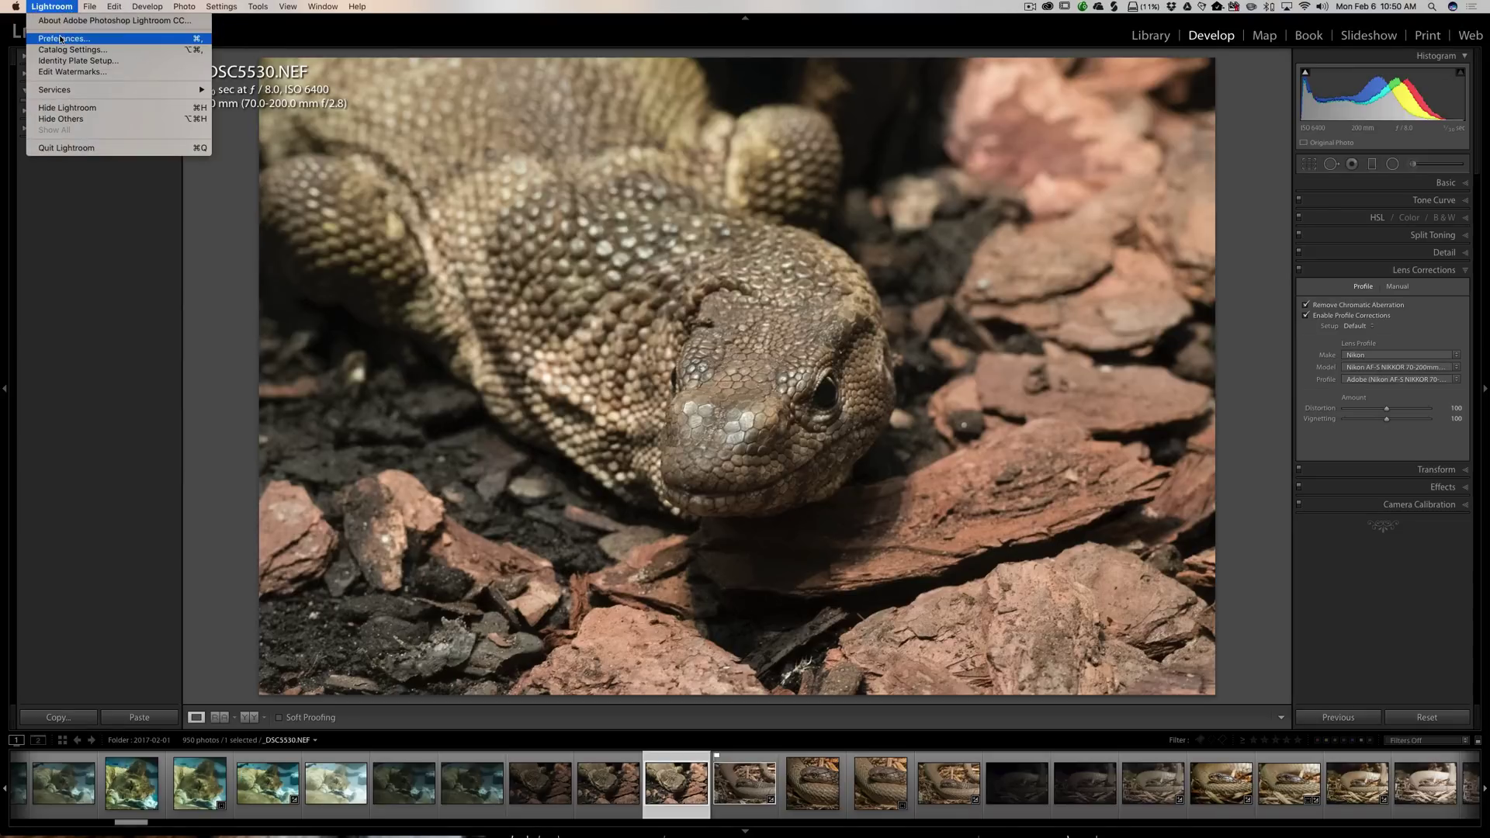
{"action": "left_click", "coordinate": [60, 39]}
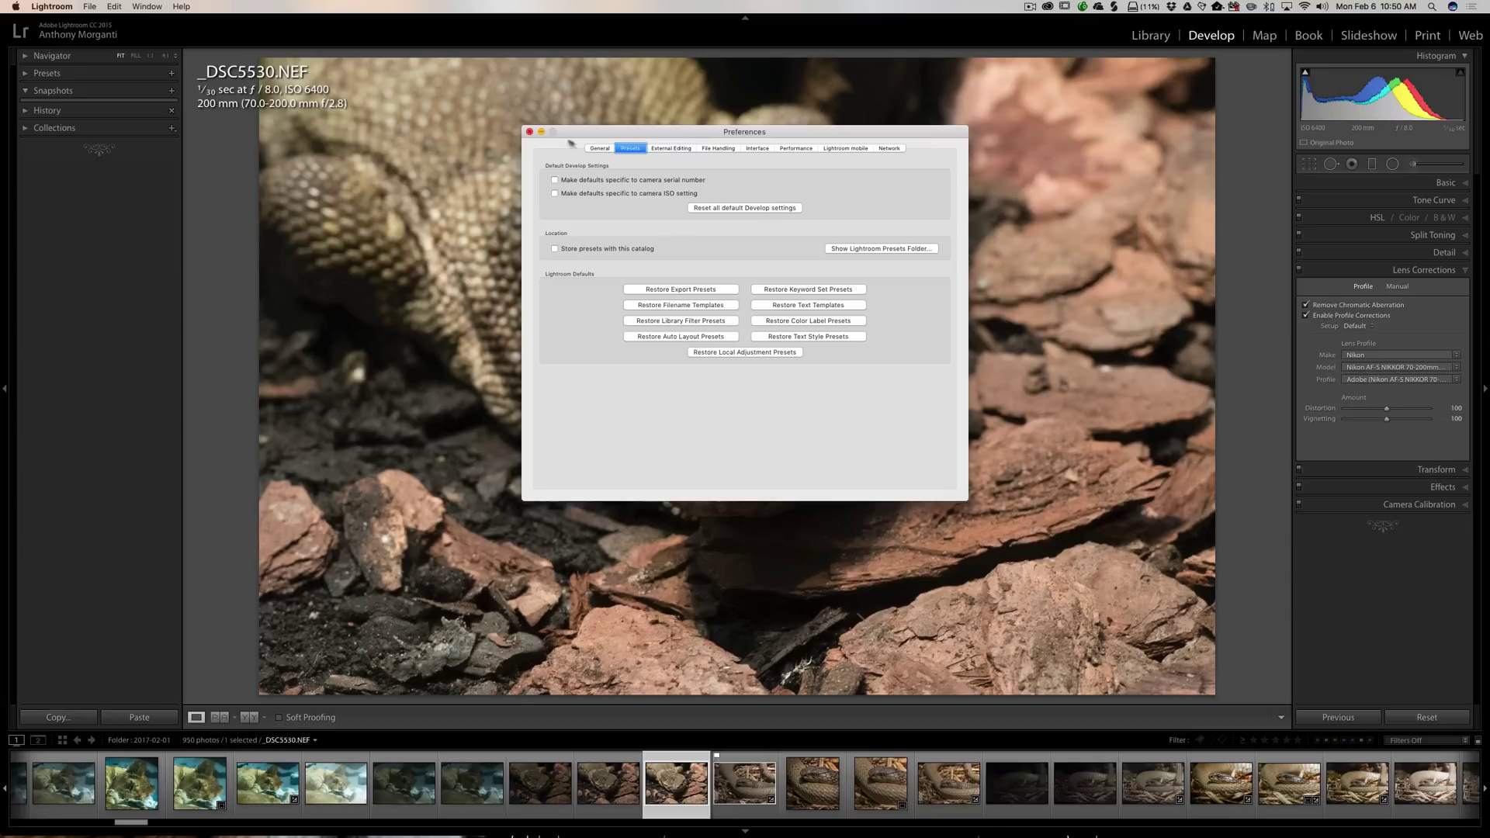
{"action": "left_click", "coordinate": [597, 149]}
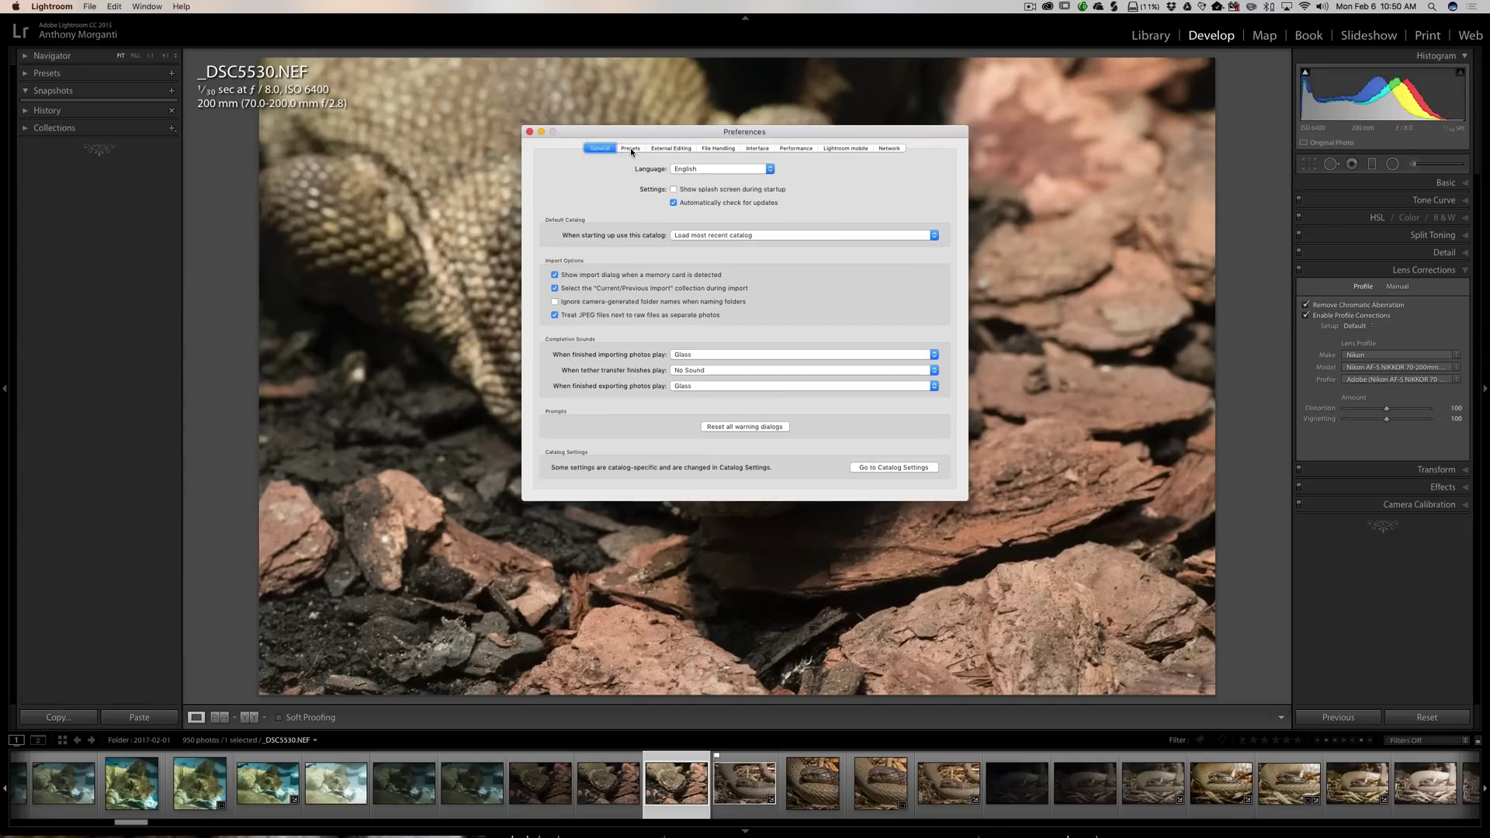
{"action": "left_click", "coordinate": [630, 147]}
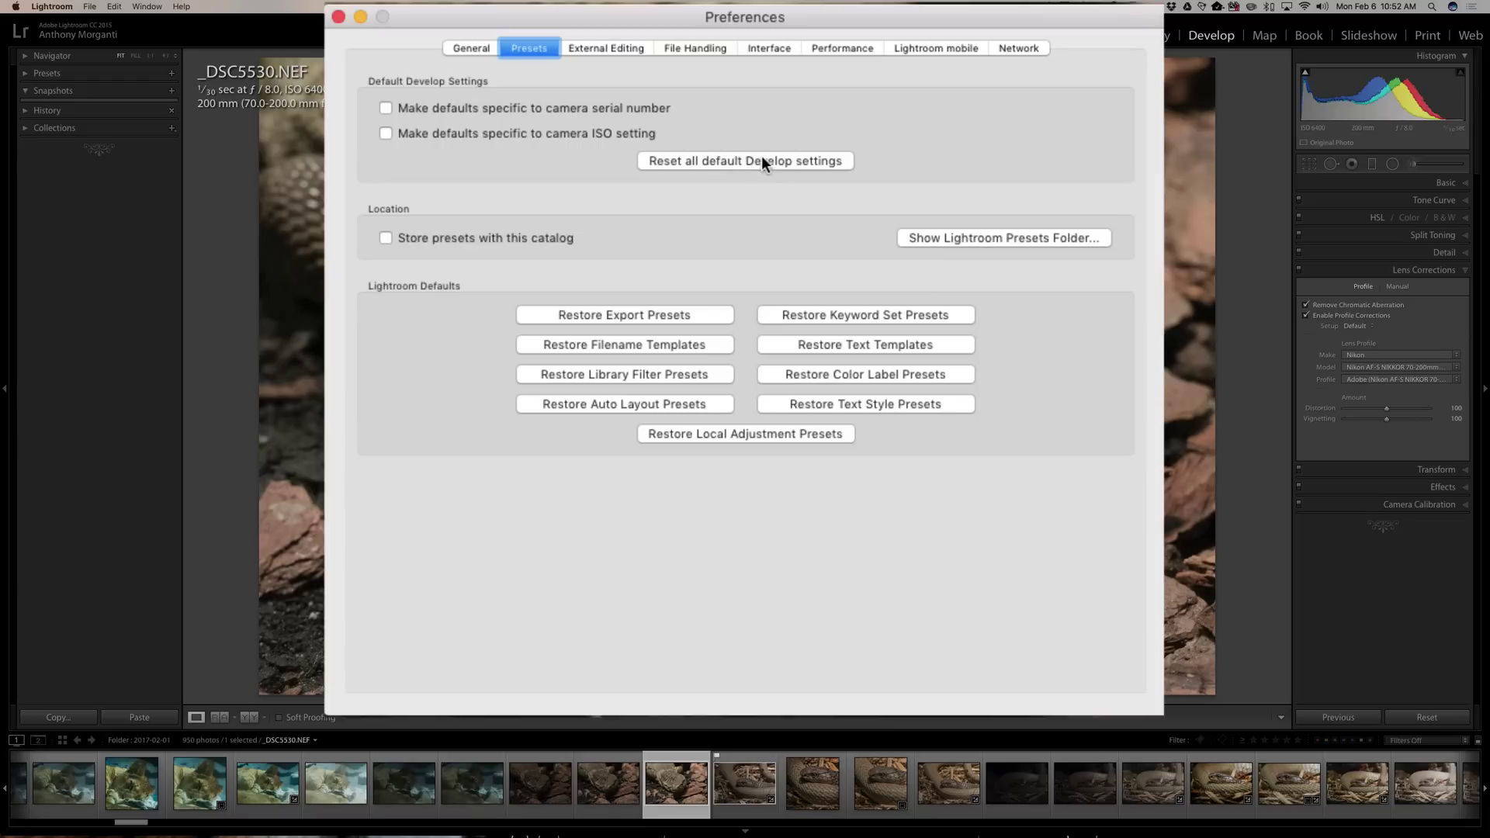
Step: Close the Preferences dialog, returning to _DSC5530 in Develop
{"action": "key", "text": "super+w"}
{"action": "left_click", "coordinate": [528, 133]}
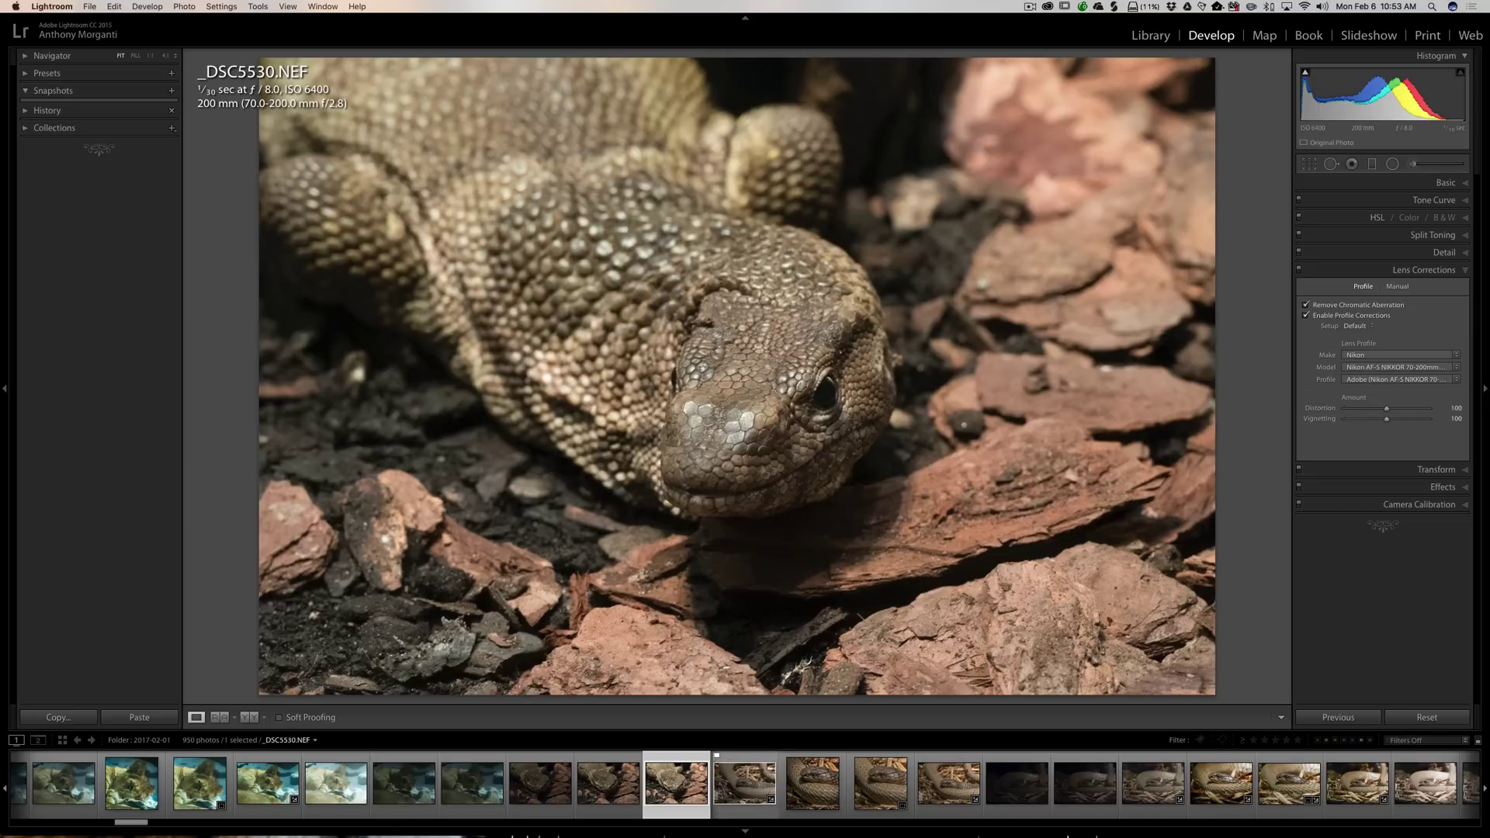
Step: Switch to the snake photo _DSC5547 from the Filmstrip to check its lens corrections
{"action": "left_click", "coordinate": [737, 790]}
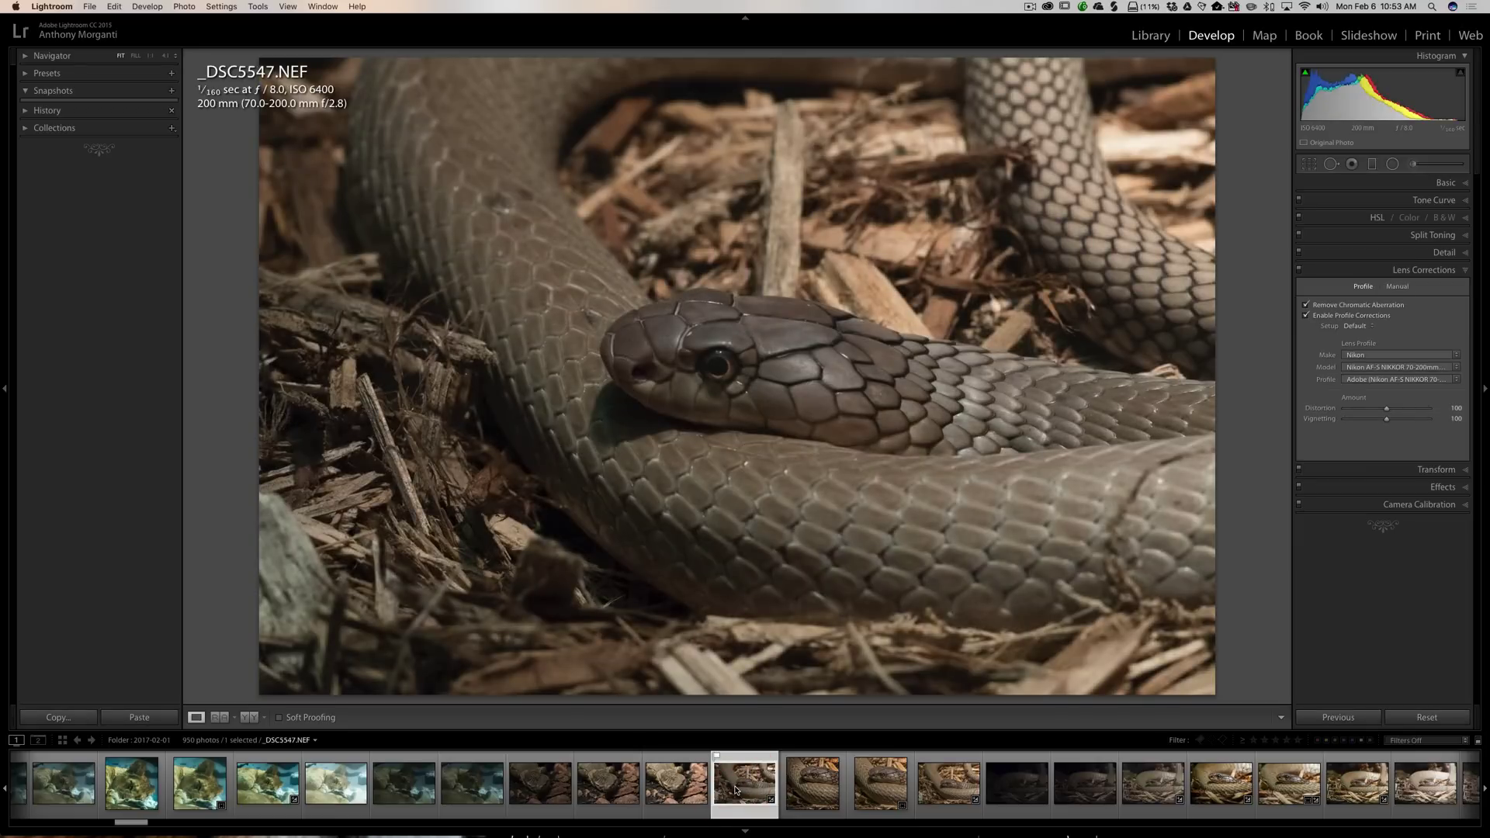